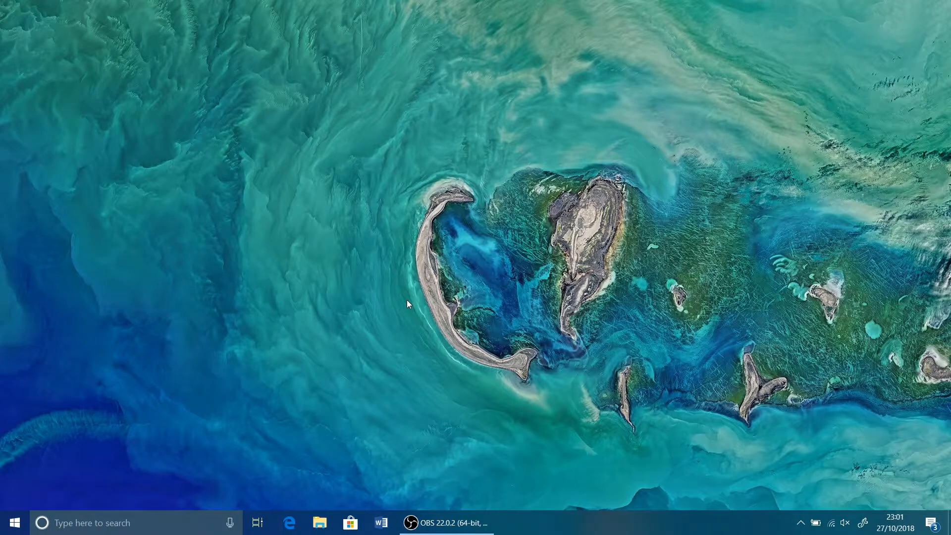
Step: Launch Internet Explorer and maximise its window
{"action": "key", "text": "super"}
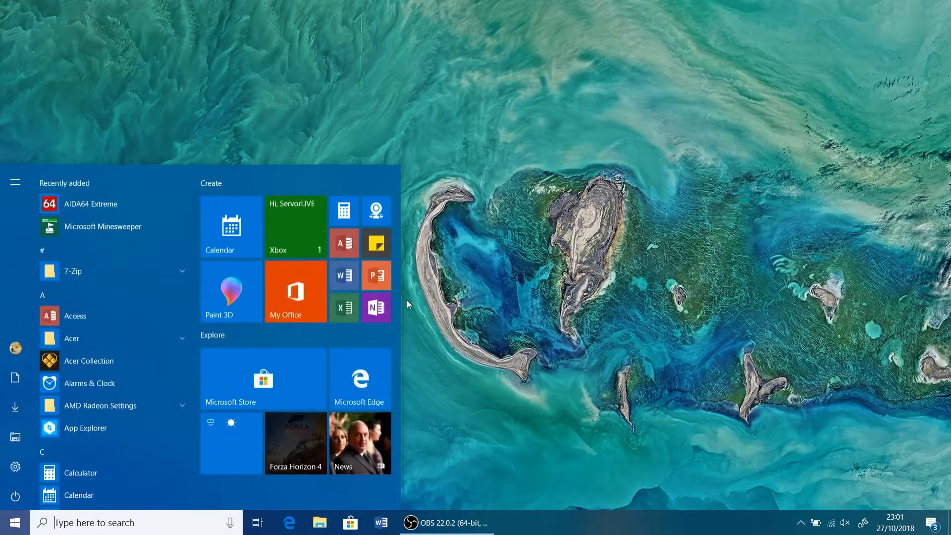
{"action": "type", "text": "internet"}
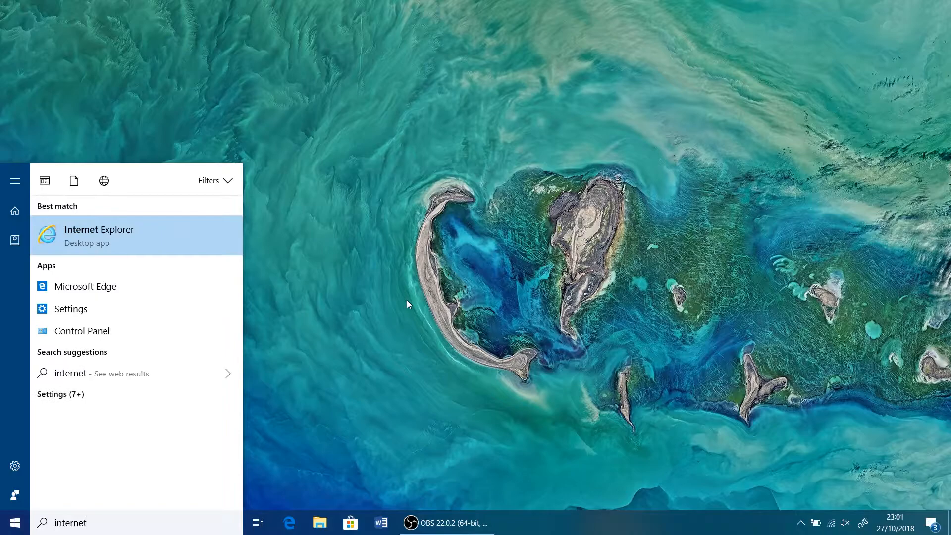
{"action": "key", "text": "Return"}
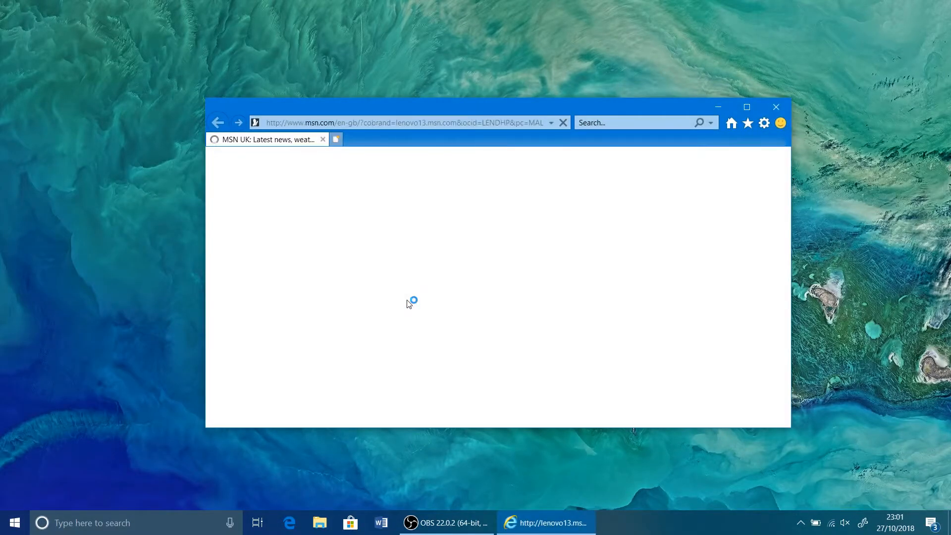
{"action": "left_click", "coordinate": [747, 112]}
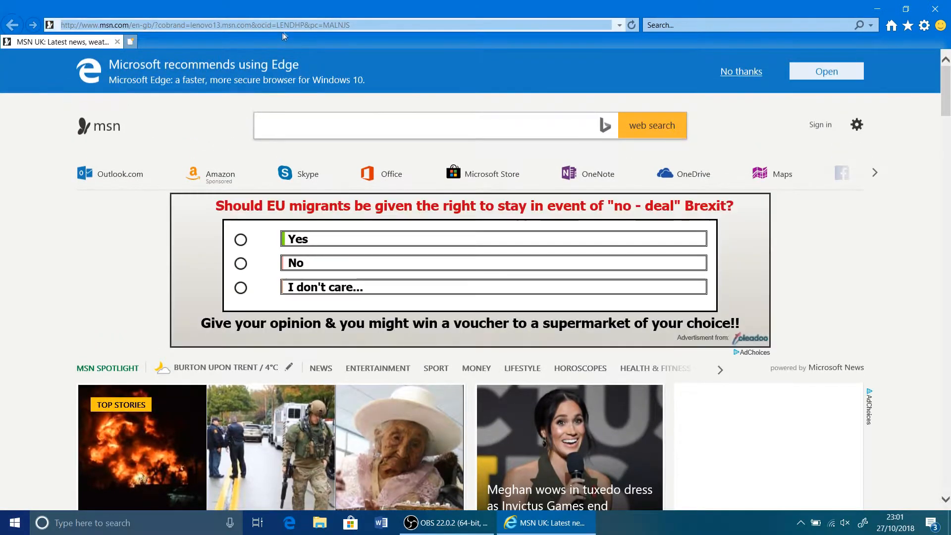
Step: Go to google.com in the browser
{"action": "left_click", "coordinate": [287, 26]}
{"action": "type", "text": "google"}
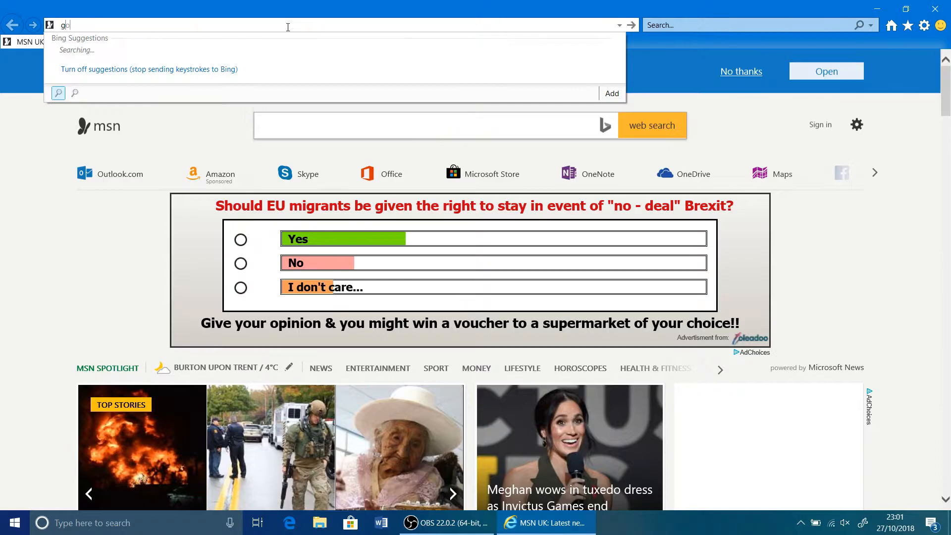
{"action": "type", "text": ".com"}
{"action": "key", "text": "Return"}
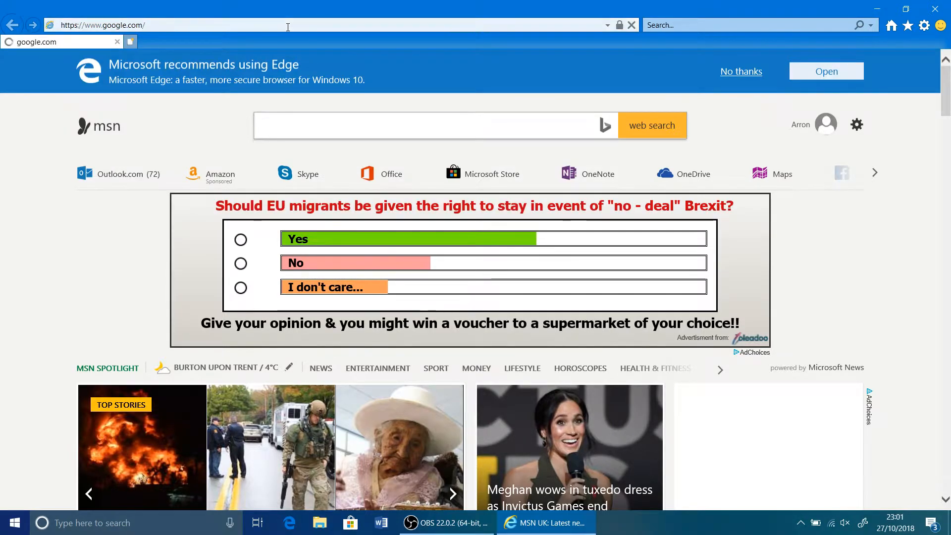
Step: Search Google for "amd drivers" and open the AMD Drivers and Support page from the results
{"action": "type", "text": "a"}
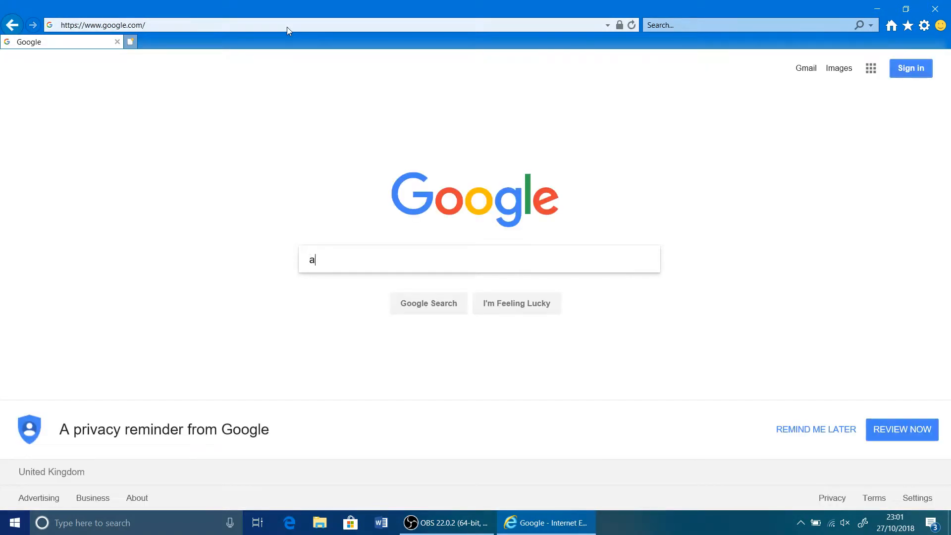
{"action": "type", "text": "md drivers"}
{"action": "key", "text": "Return"}
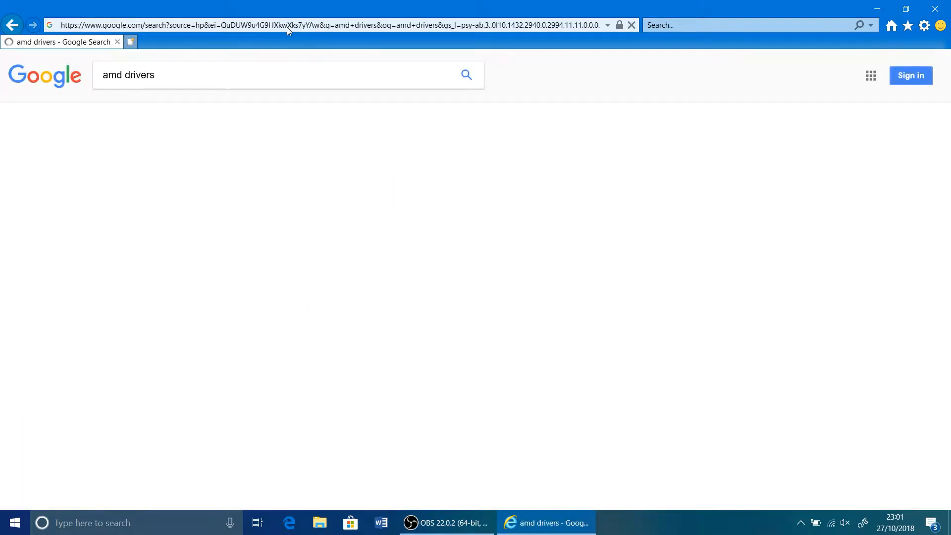
{"action": "left_click", "coordinate": [231, 262]}
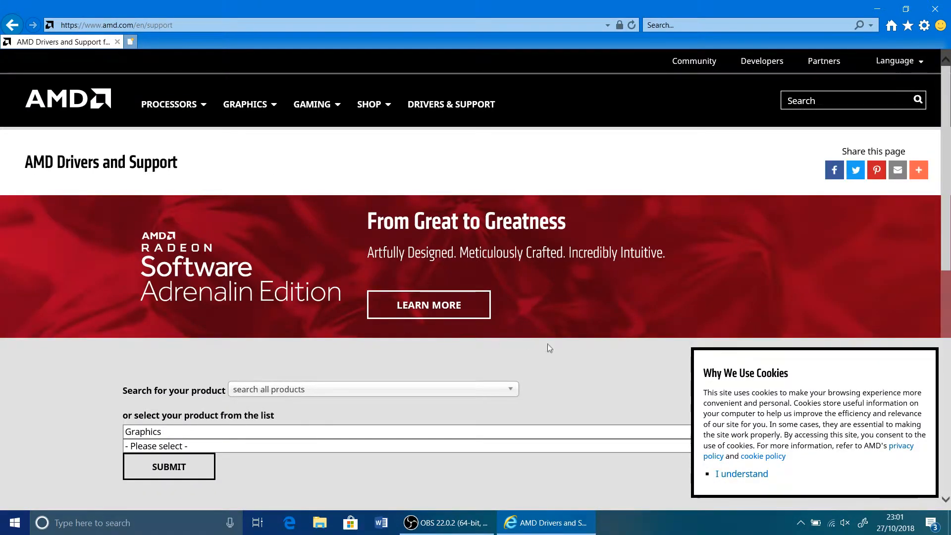
Step: Find the AMD Ryzen 3 2200G in the product search by entering 2200G, and submit it to open its drivers page
{"action": "scroll", "coordinate": [557, 379], "scroll_direction": "down", "scroll_amount": 4}
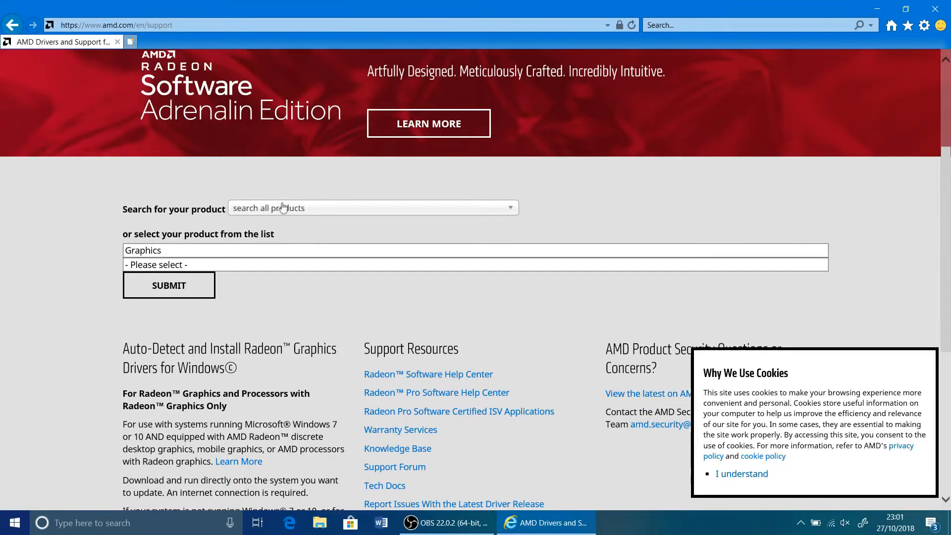
{"action": "left_click", "coordinate": [284, 209]}
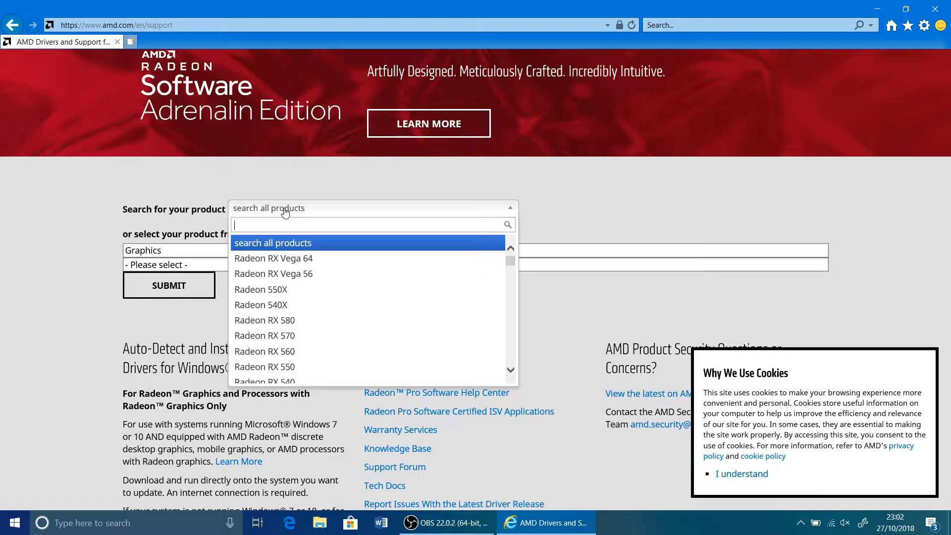
{"action": "type", "text": "22"}
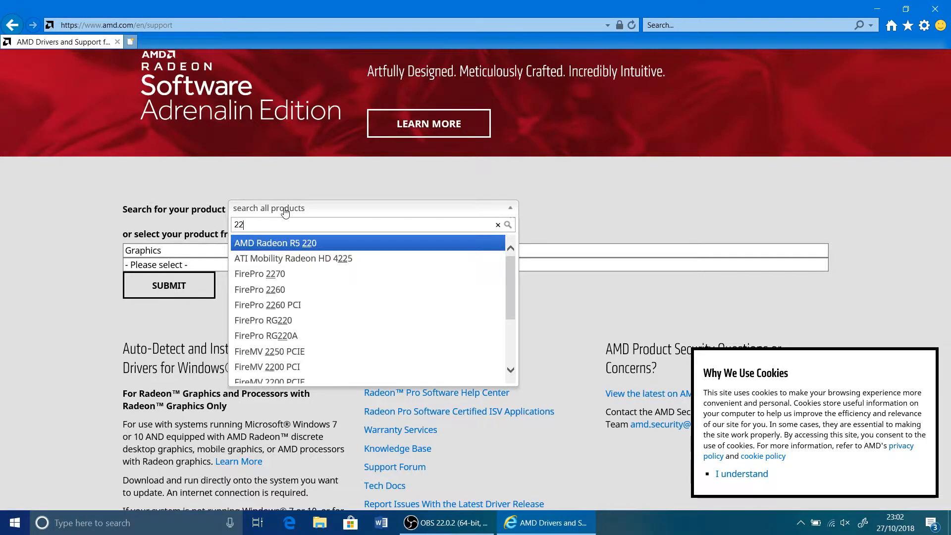
{"action": "type", "text": "00G"}
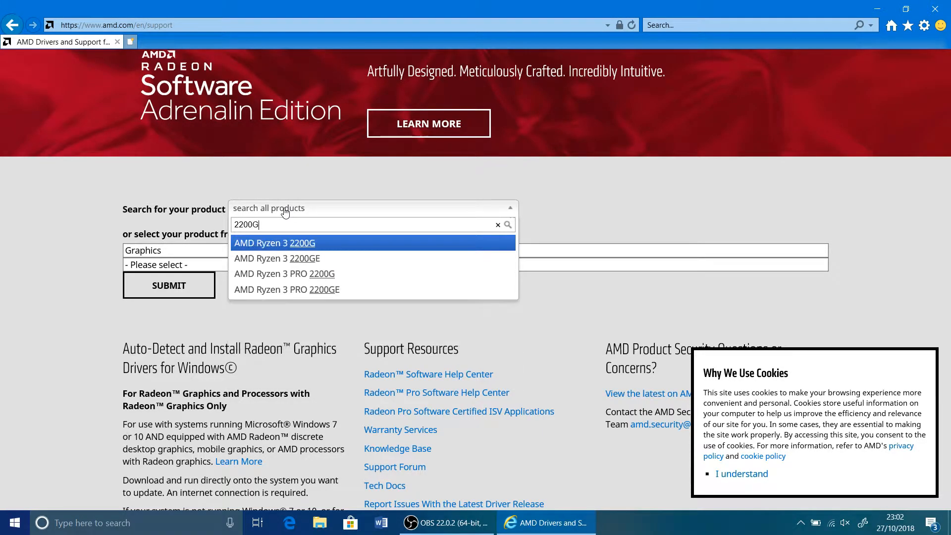
{"action": "left_click", "coordinate": [280, 245]}
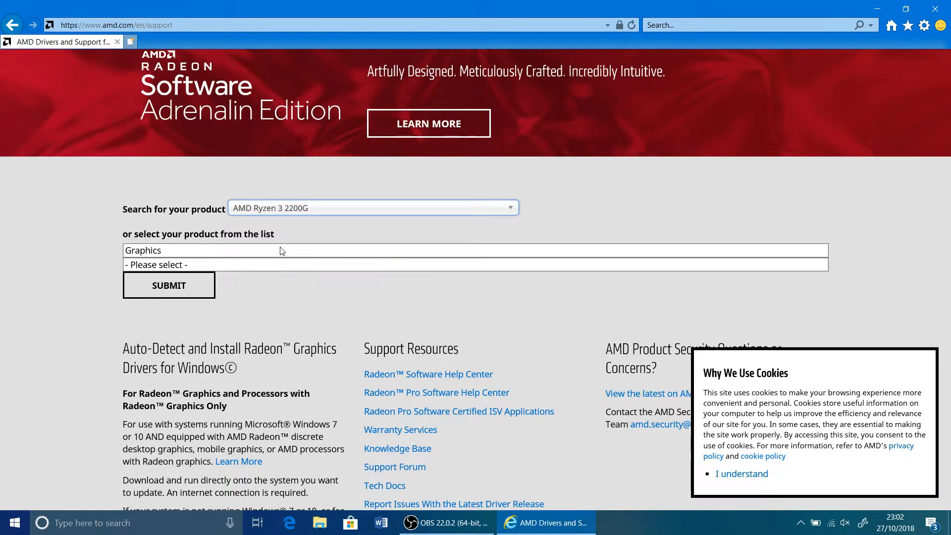
{"action": "left_click", "coordinate": [199, 289]}
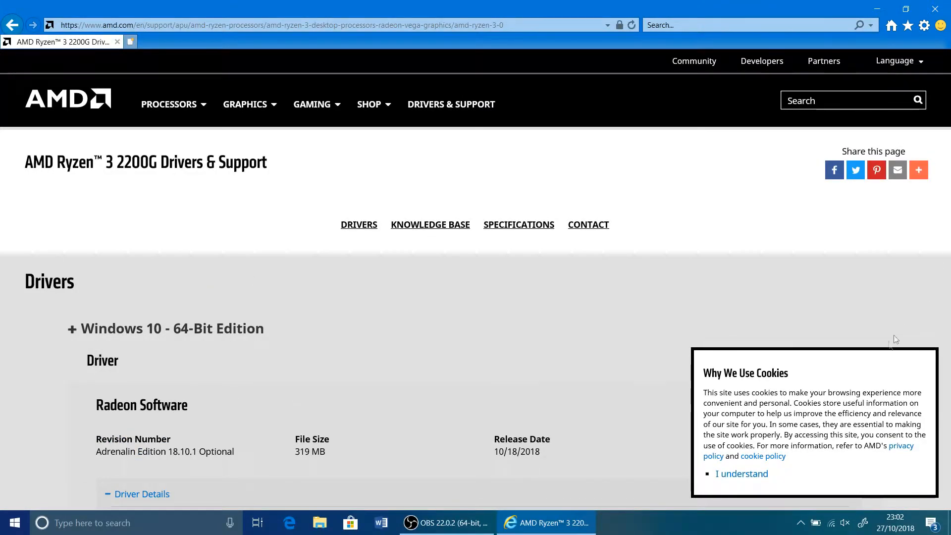
Step: Acknowledge the cookie notice and save the Windows 10 64-bit Radeon Software Adrenalin Edition 18.10.1 Optional driver download
{"action": "left_click", "coordinate": [751, 474]}
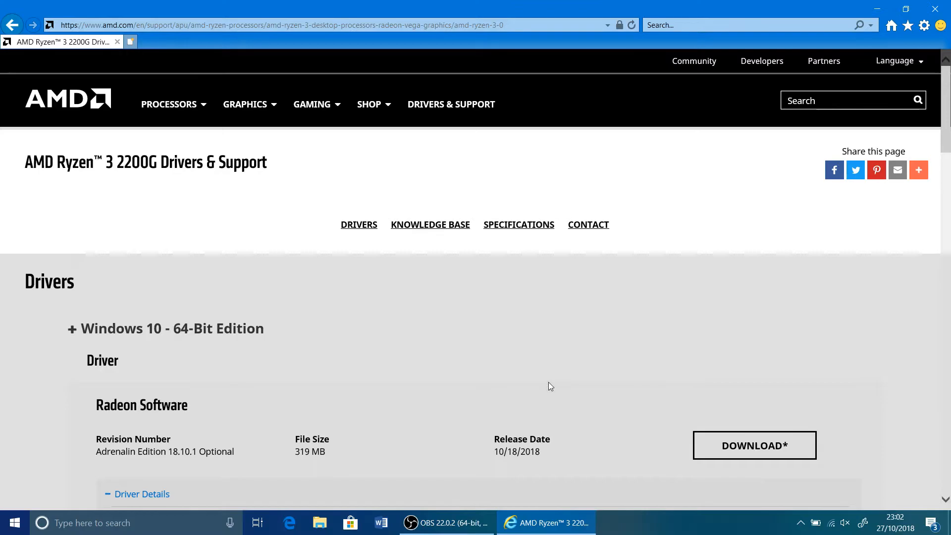
{"action": "scroll", "coordinate": [549, 382], "scroll_direction": "down", "scroll_amount": 4}
{"action": "scroll", "coordinate": [549, 382], "scroll_direction": "down", "scroll_amount": 4}
{"action": "scroll", "coordinate": [548, 385], "scroll_direction": "up", "scroll_amount": 3}
{"action": "scroll", "coordinate": [548, 386], "scroll_direction": "up", "scroll_amount": 3}
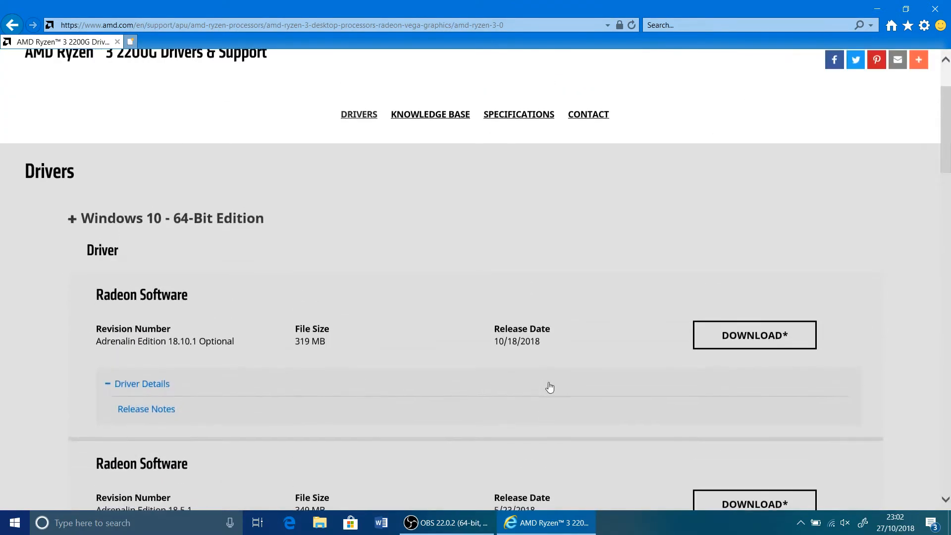
{"action": "left_click", "coordinate": [745, 335]}
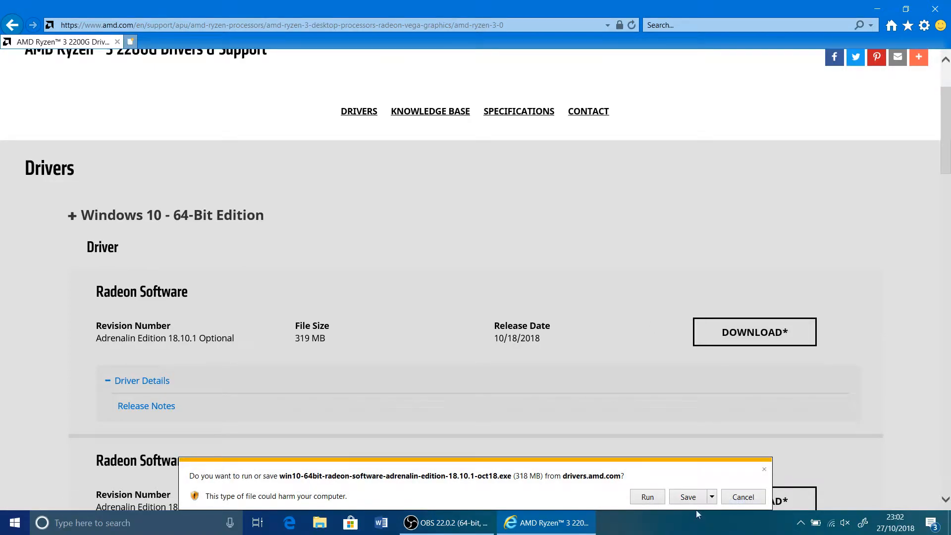
{"action": "left_click", "coordinate": [683, 500]}
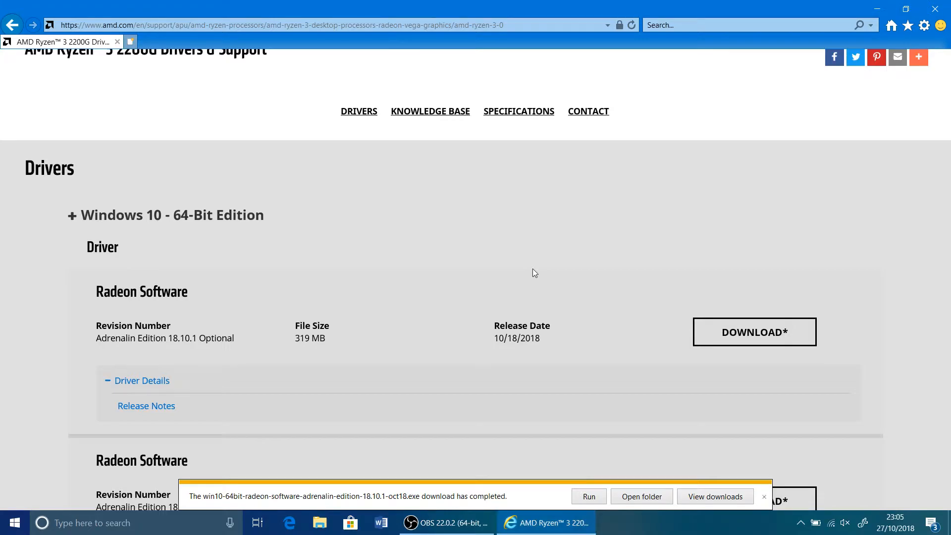
Step: Run the downloaded Radeon Software installer, extract it to the default destination folder, and close the browser
{"action": "left_click", "coordinate": [588, 497]}
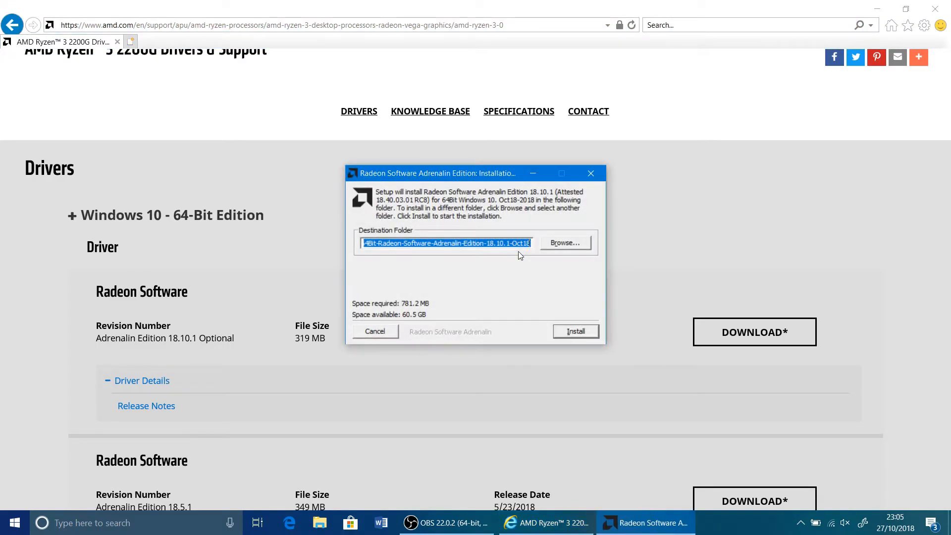
{"action": "left_click", "coordinate": [576, 331]}
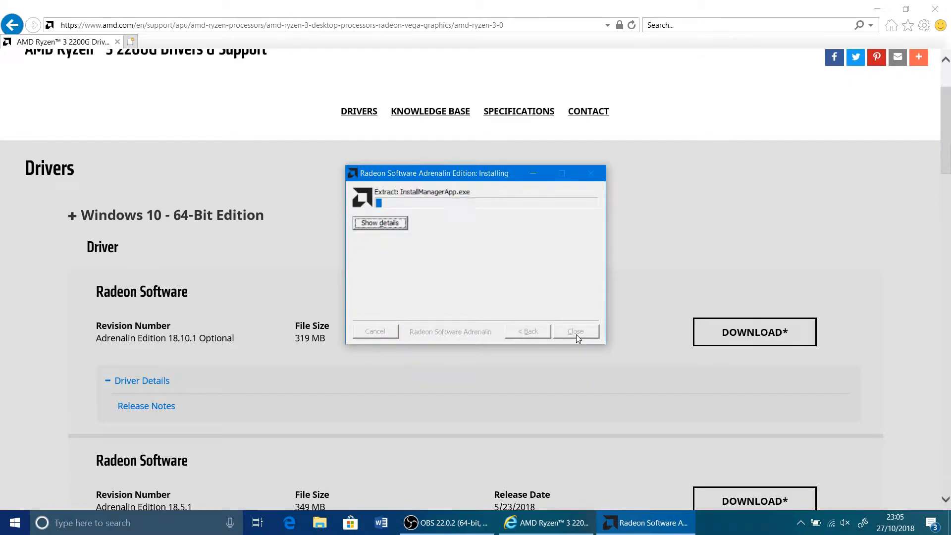
{"action": "left_click", "coordinate": [936, 9]}
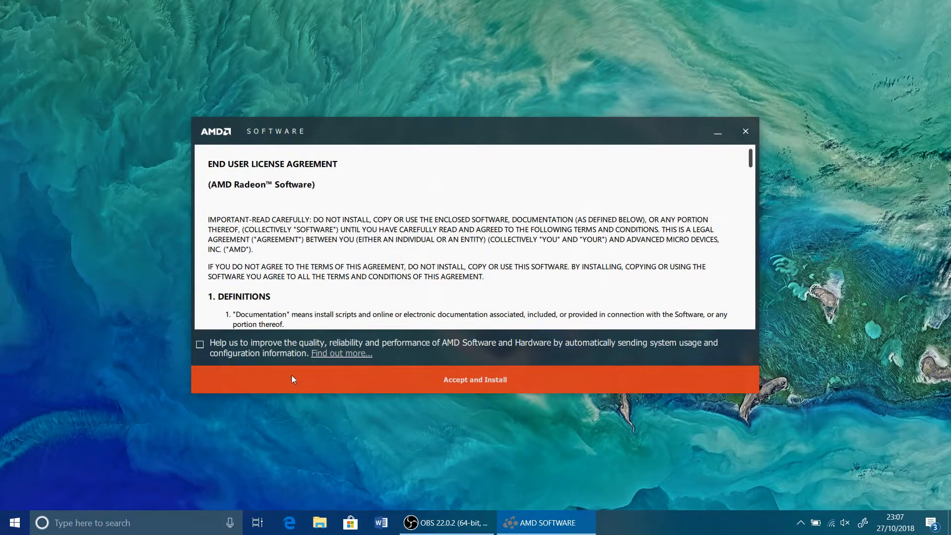
Step: Accept the AMD Radeon Software licence agreement without usage reporting, and close the AMD Software installer
{"action": "left_click", "coordinate": [292, 380]}
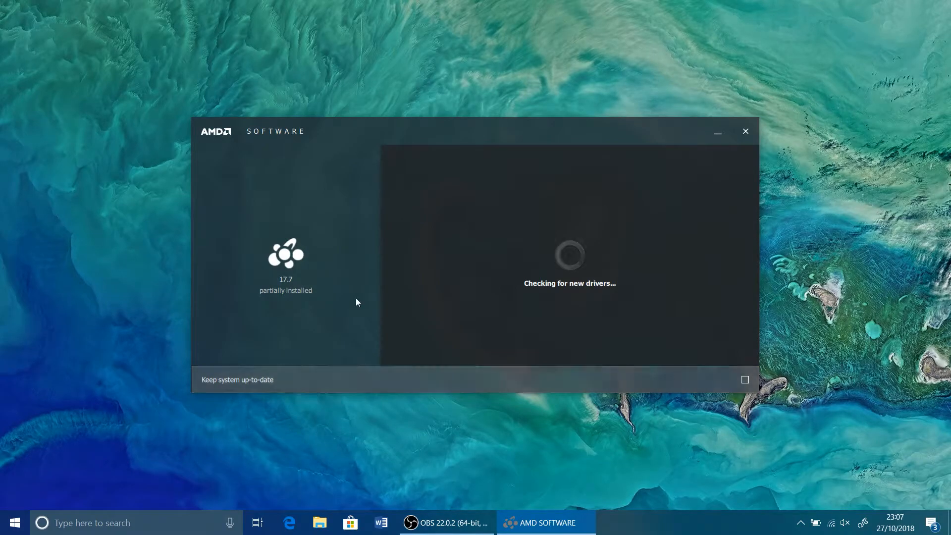
{"action": "left_click", "coordinate": [745, 131]}
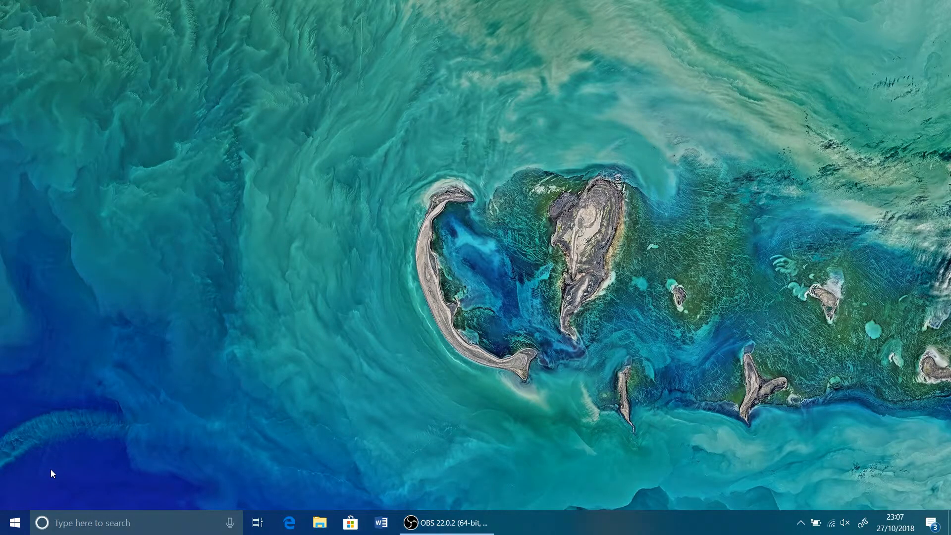
Step: Open Device Manager and show the properties of the AMD Radeon(TM) Vega 8 Graphics display adaptor
{"action": "right_click", "coordinate": [11, 530]}
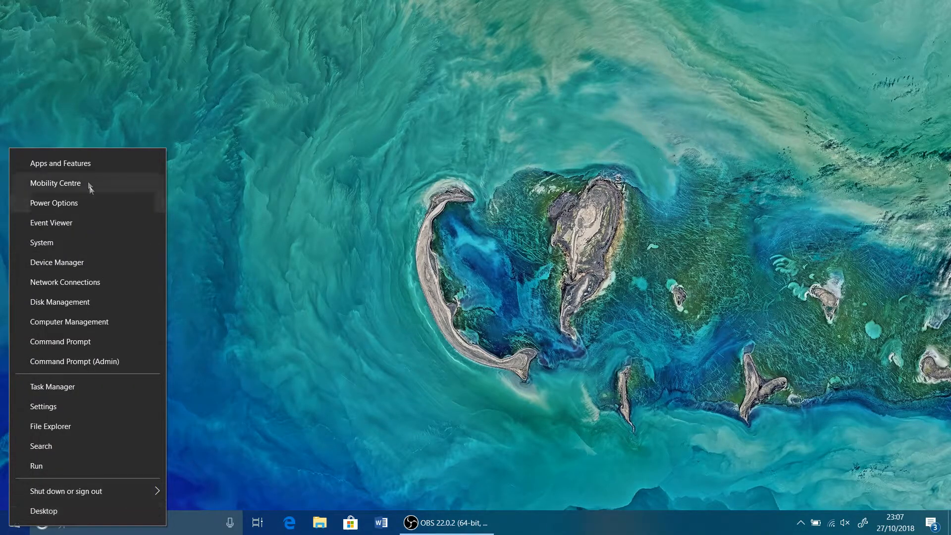
{"action": "left_click", "coordinate": [89, 265]}
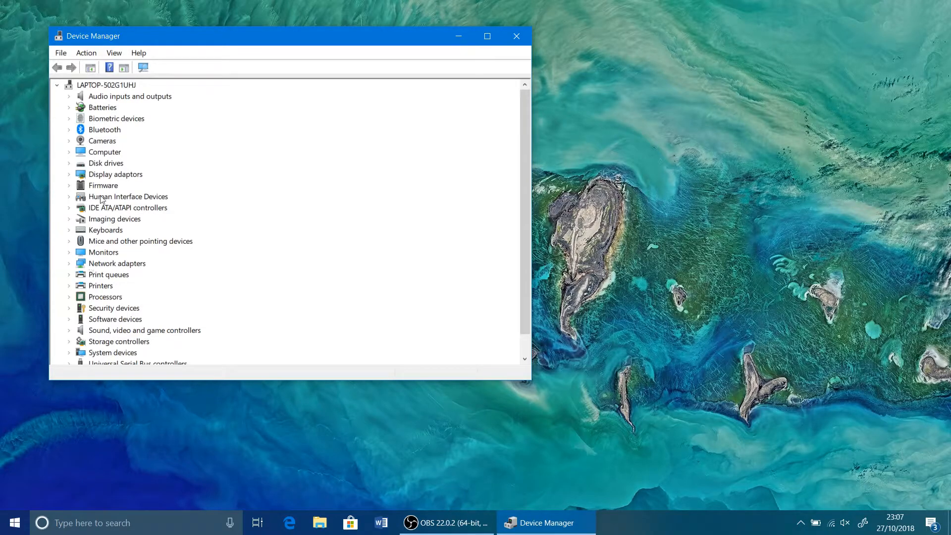
{"action": "left_click", "coordinate": [70, 174]}
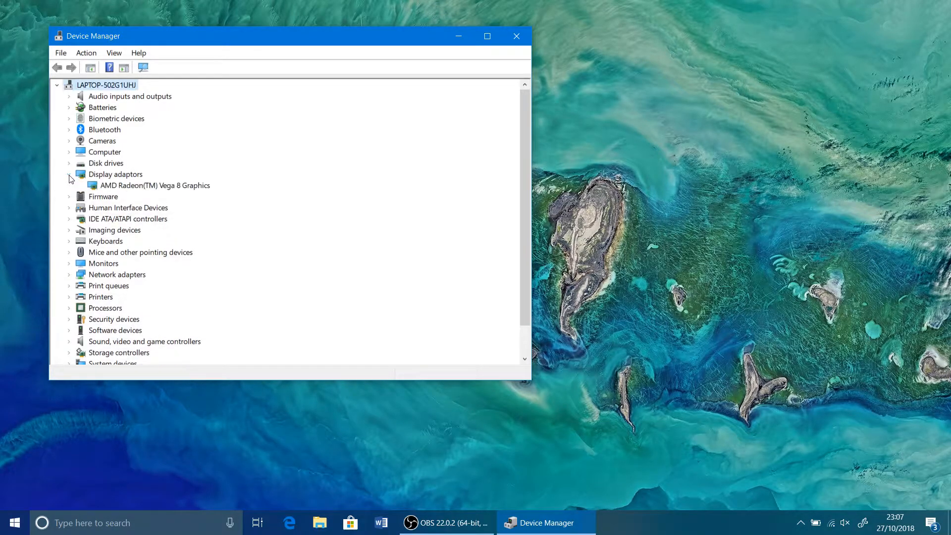
{"action": "left_click", "coordinate": [110, 189]}
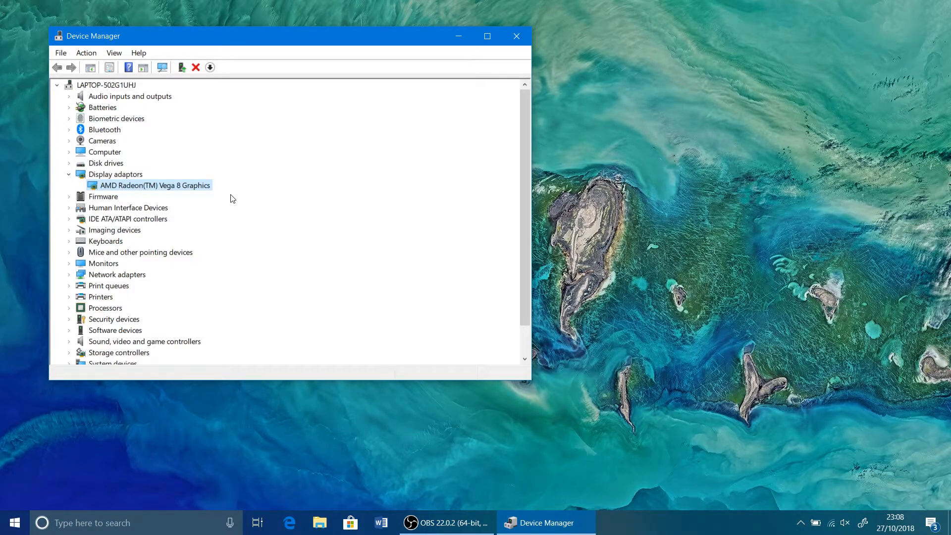
{"action": "double_click", "coordinate": [197, 191]}
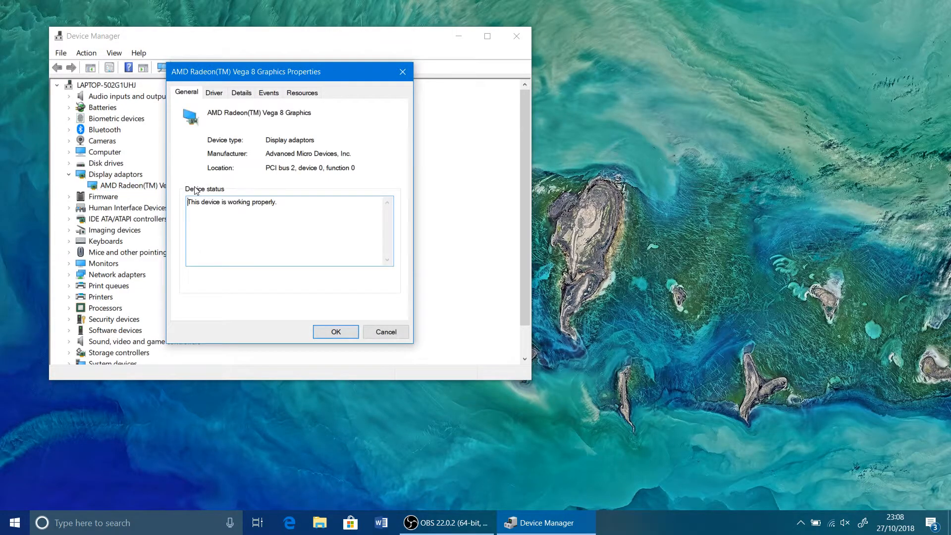
Step: Start a manual driver update for the Vega 8 Graphics, choosing to pick from the available drivers on the computer
{"action": "left_click", "coordinate": [214, 94]}
{"action": "left_click", "coordinate": [236, 231]}
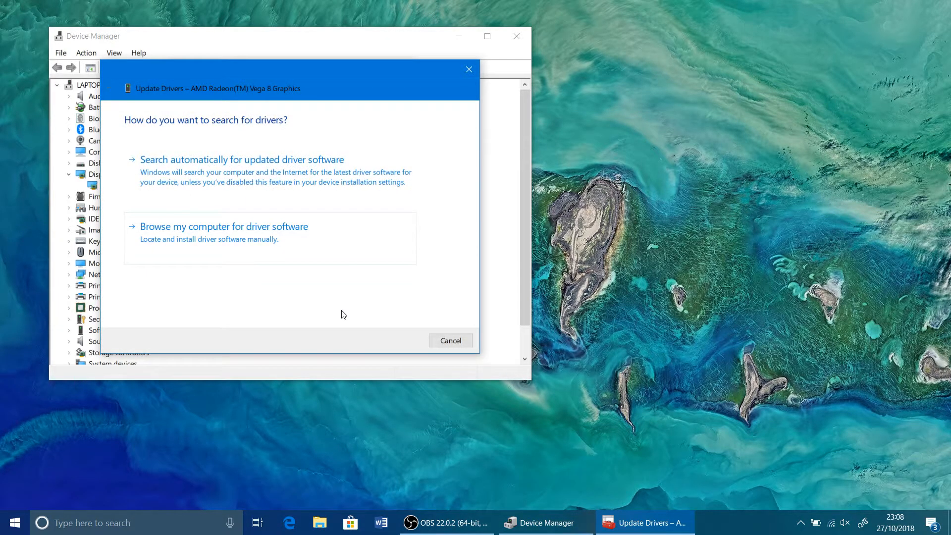
{"action": "left_click", "coordinate": [303, 257]}
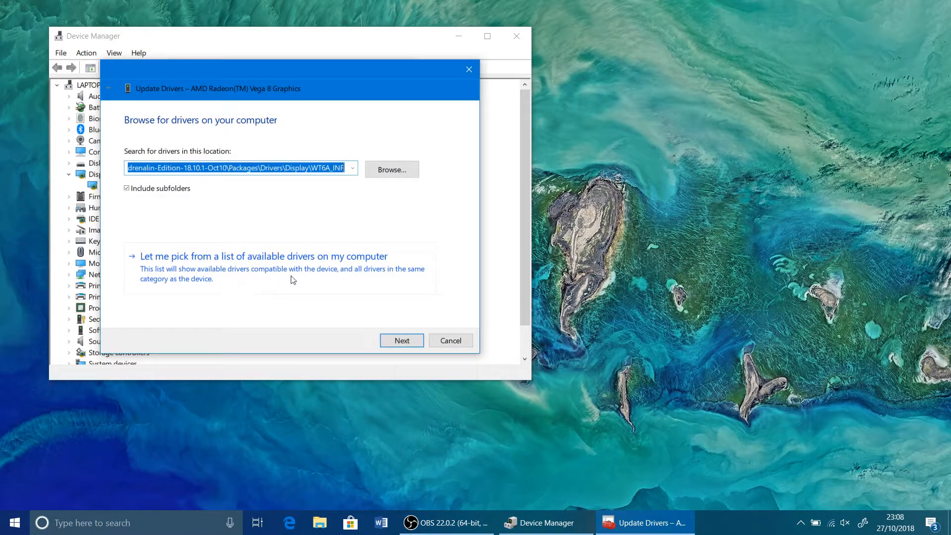
{"action": "left_click", "coordinate": [335, 277]}
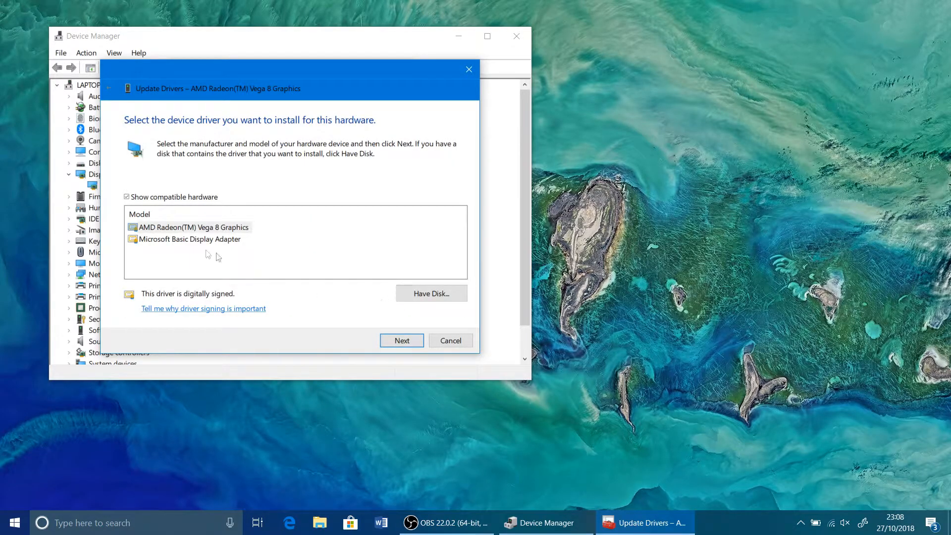
Step: Choose to install the driver from disk and browse to the extracted Win10-64Bit-Radeon-Software-Adrenalin folder inside AMD on the C: drive
{"action": "left_click", "coordinate": [454, 294]}
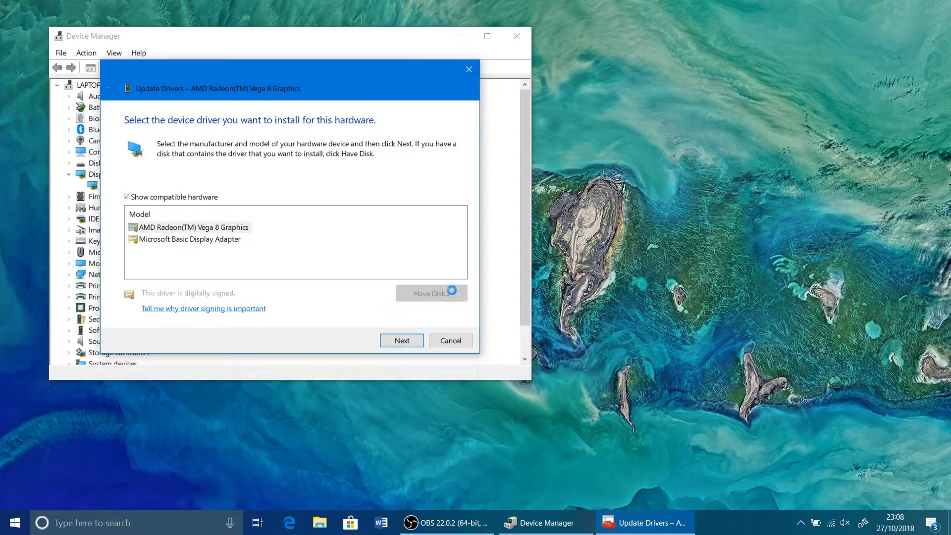
{"action": "left_click", "coordinate": [386, 269]}
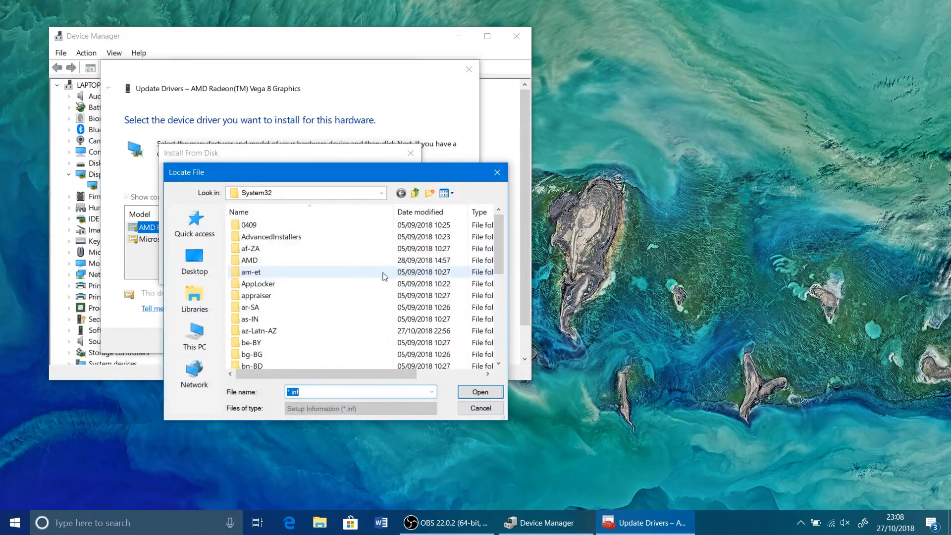
{"action": "left_click", "coordinate": [196, 337]}
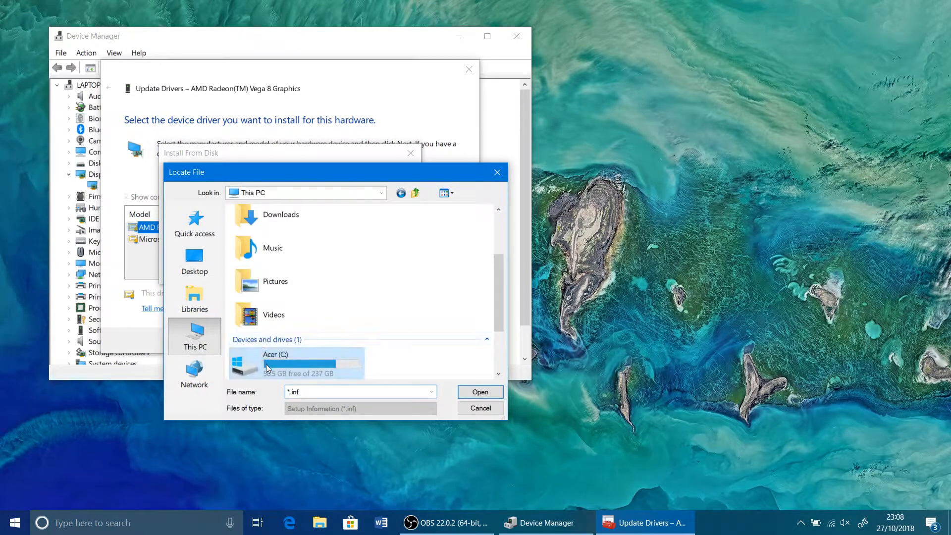
{"action": "double_click", "coordinate": [268, 360]}
{"action": "double_click", "coordinate": [279, 254]}
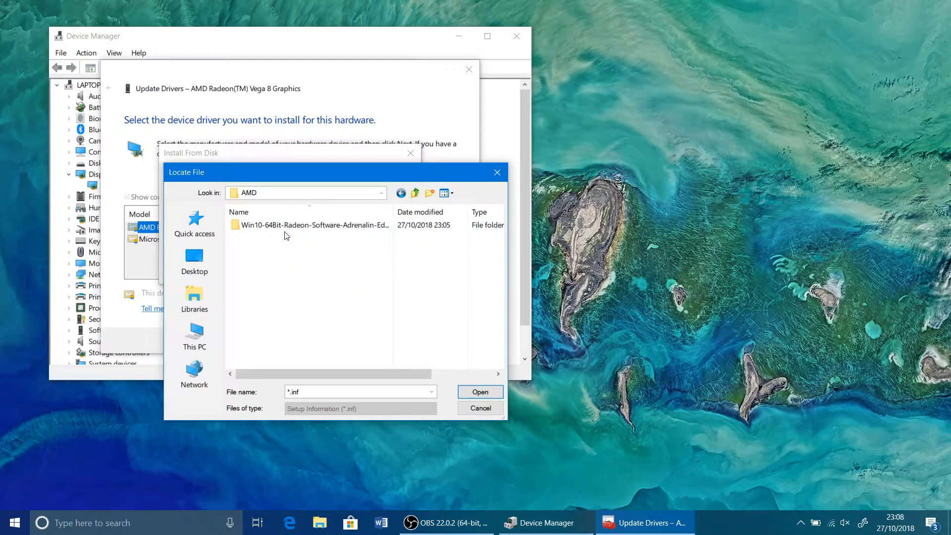
{"action": "double_click", "coordinate": [429, 230]}
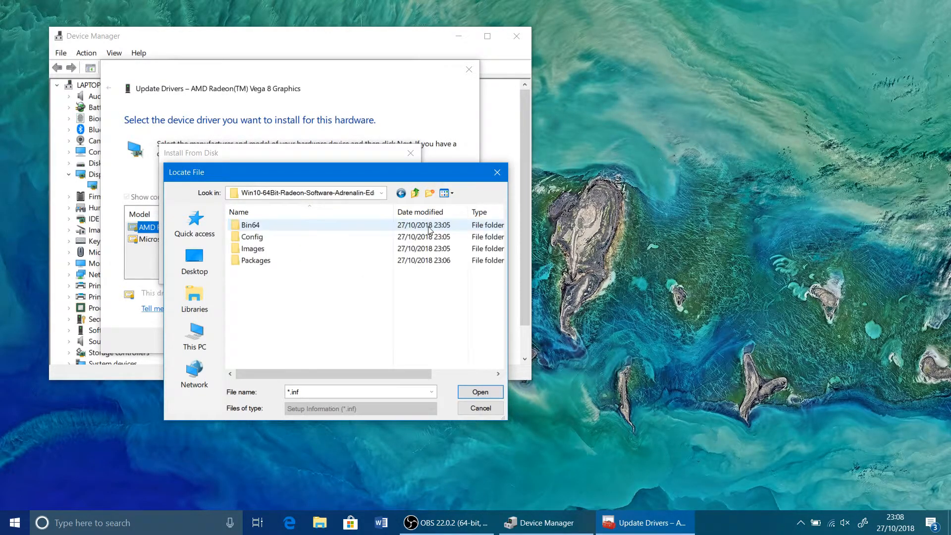
Step: Go into the Packages, Drivers and Display subfolders and open the WT6A_INF folder
{"action": "left_click", "coordinate": [272, 267]}
{"action": "double_click", "coordinate": [272, 267]}
{"action": "double_click", "coordinate": [265, 237]}
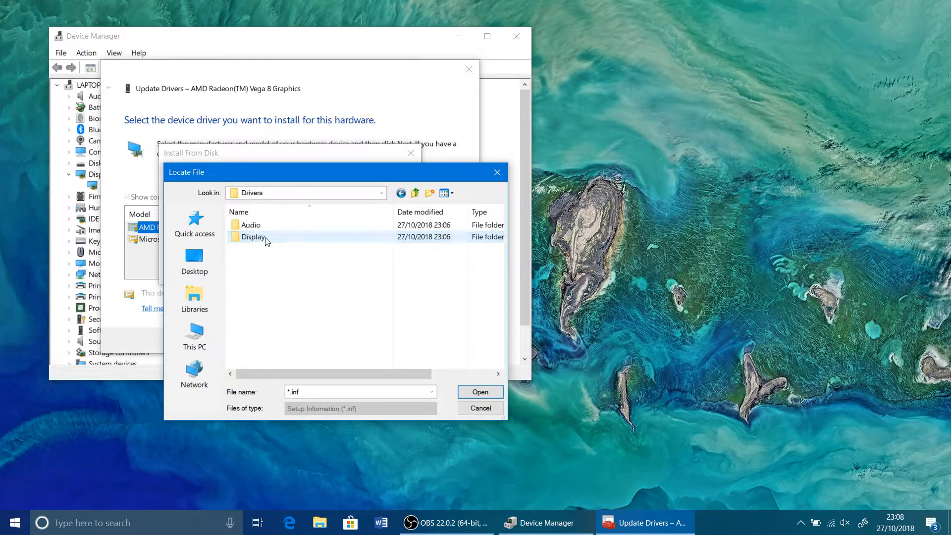
{"action": "double_click", "coordinate": [265, 237]}
{"action": "double_click", "coordinate": [251, 229]}
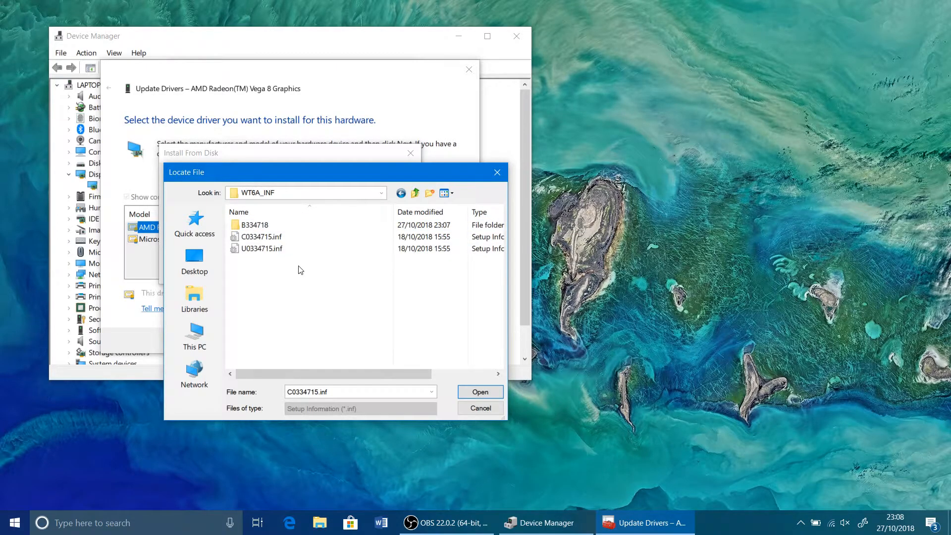
Step: Choose C0334715.inf as the setup information file and confirm its folder as the driver source
{"action": "left_click_drag", "start_coordinate": [320, 375], "coordinate": [263, 344]}
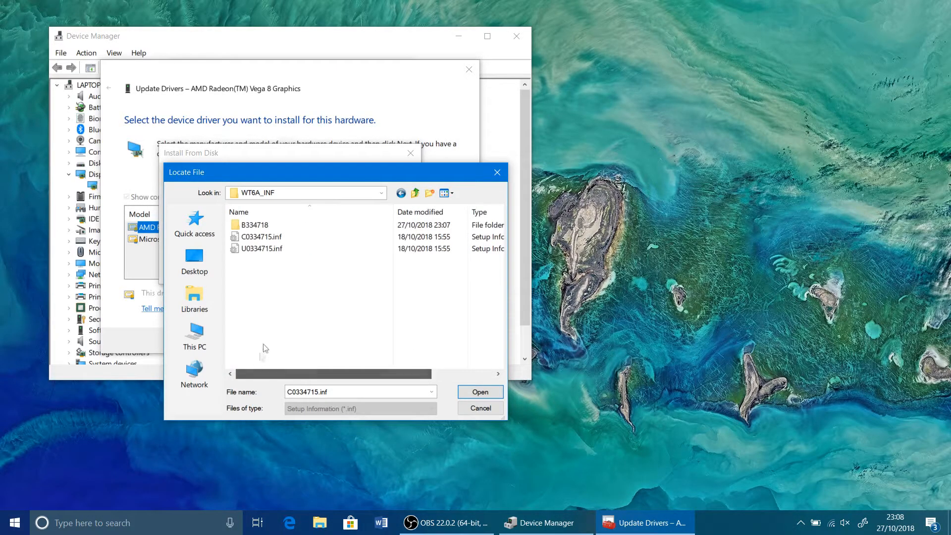
{"action": "left_click", "coordinate": [275, 239]}
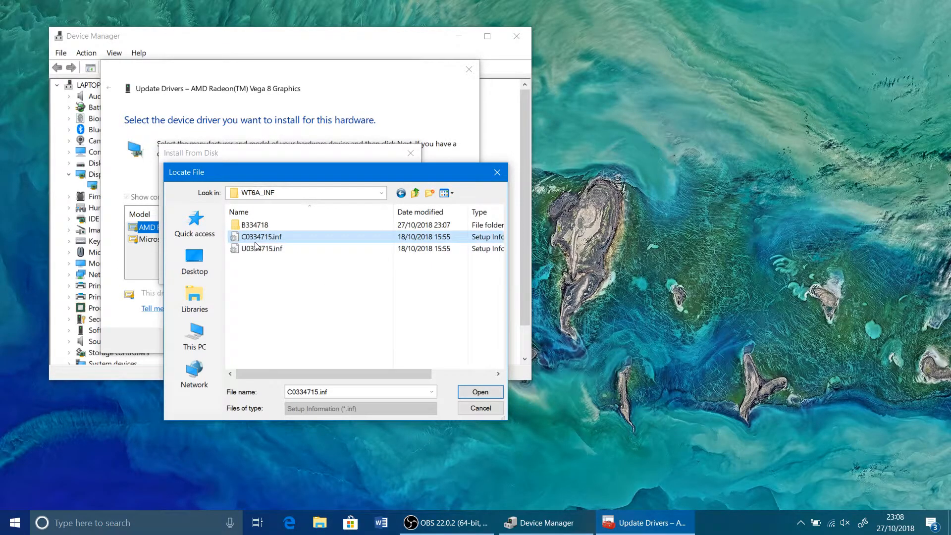
{"action": "double_click", "coordinate": [292, 237]}
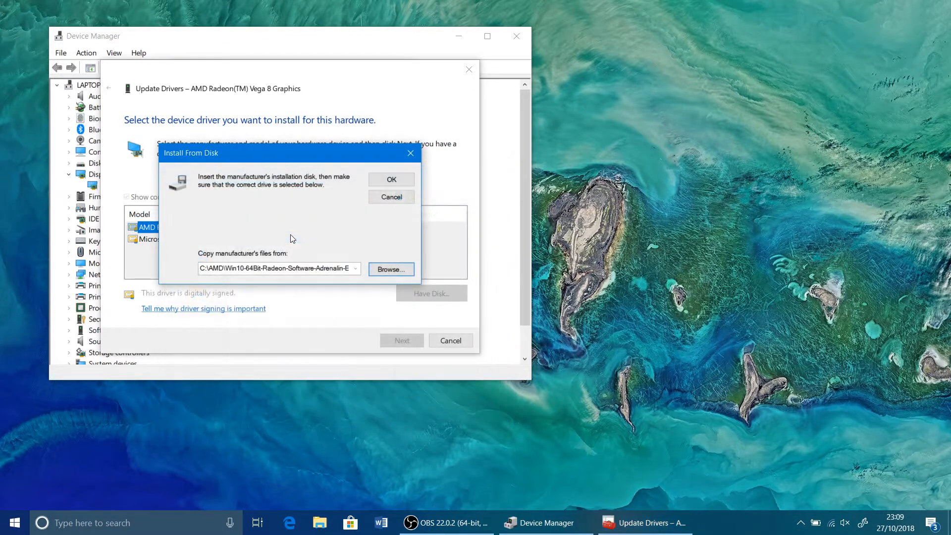
{"action": "left_click", "coordinate": [375, 184]}
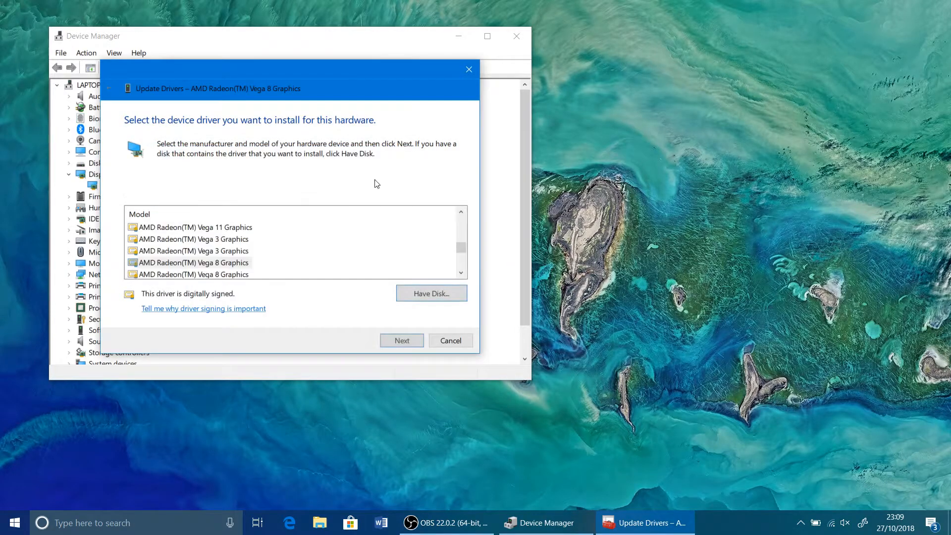
Step: Look through the driver's model list, highlighting the Vega 11 and Vega 3 Graphics entries
{"action": "left_click", "coordinate": [461, 213]}
{"action": "left_click", "coordinate": [461, 213]}
{"action": "left_click", "coordinate": [461, 213]}
{"action": "left_click", "coordinate": [461, 273]}
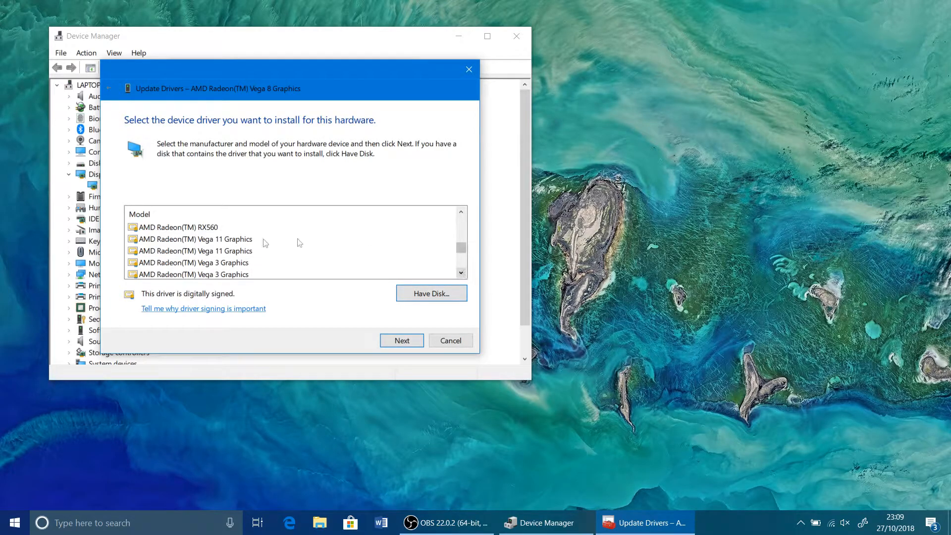
{"action": "left_click", "coordinate": [218, 241]}
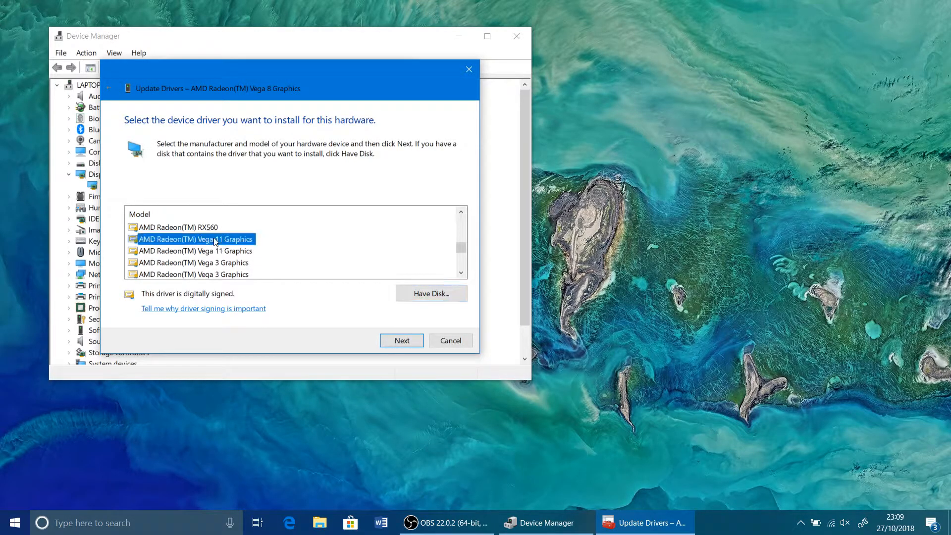
{"action": "left_click", "coordinate": [461, 273]}
{"action": "left_click", "coordinate": [461, 273]}
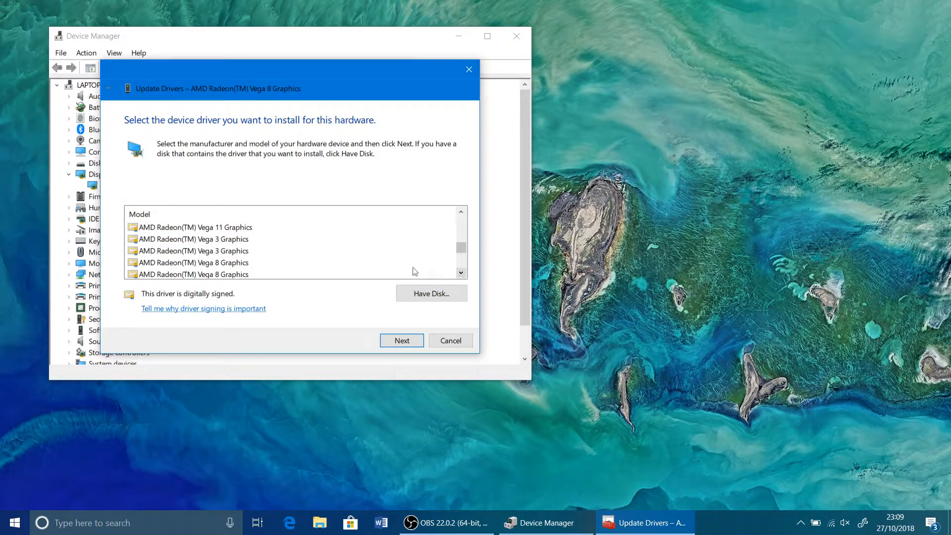
{"action": "left_click", "coordinate": [210, 241]}
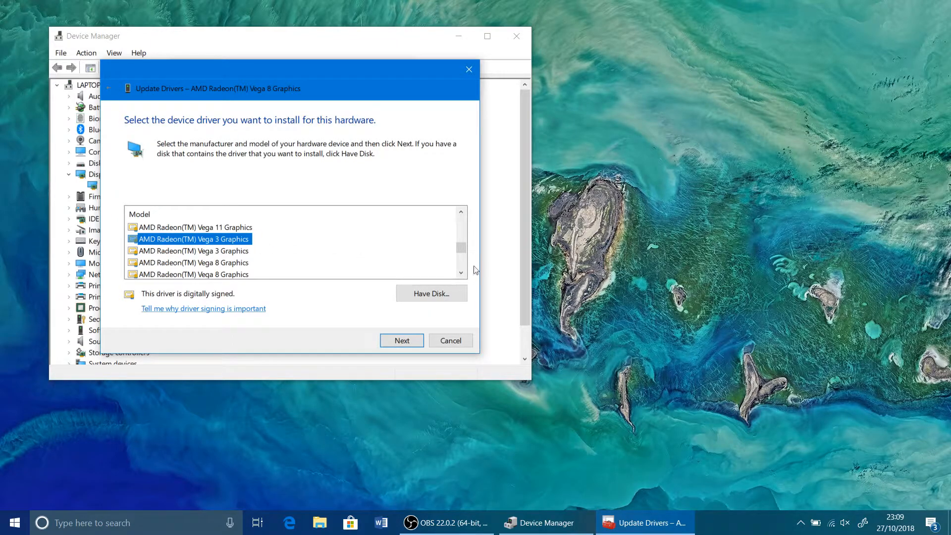
{"action": "left_click", "coordinate": [464, 274]}
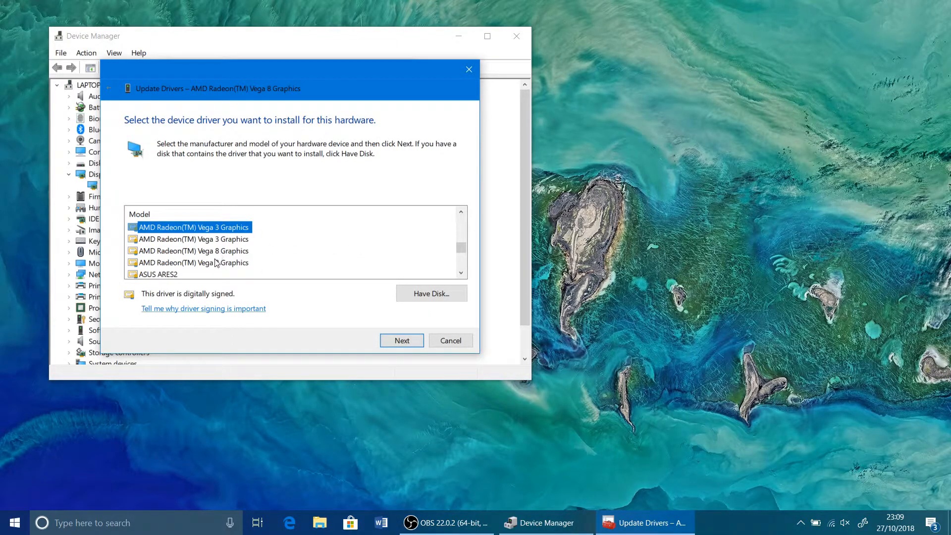
Step: Select the first AMD Radeon(TM) Vega 8 Graphics model and proceed with its driver installation
{"action": "left_click", "coordinate": [212, 252]}
{"action": "left_click", "coordinate": [461, 273]}
{"action": "left_click_drag", "start_coordinate": [462, 276], "coordinate": [460, 277]}
{"action": "left_click", "coordinate": [460, 215]}
{"action": "left_click_drag", "start_coordinate": [460, 218], "coordinate": [462, 214]}
{"action": "left_click_drag", "start_coordinate": [461, 272], "coordinate": [460, 276]}
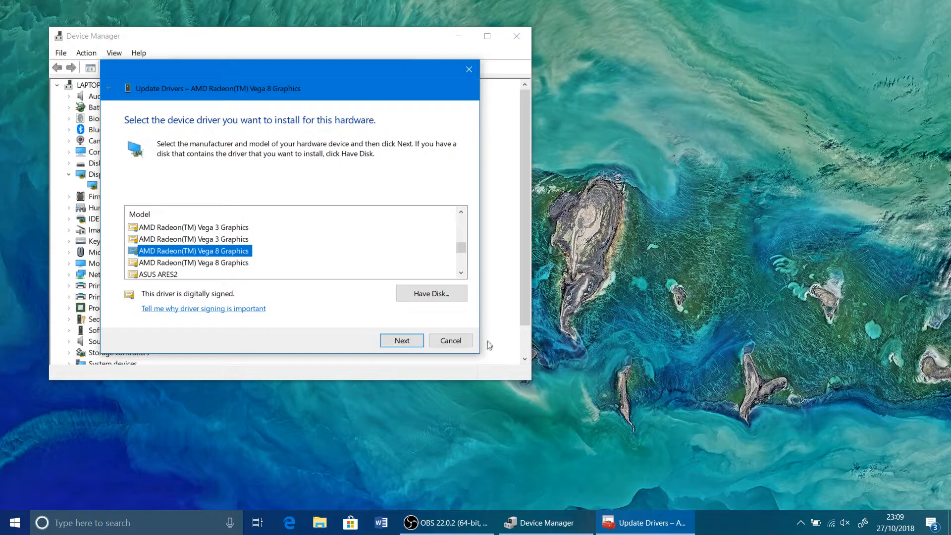
{"action": "left_click", "coordinate": [386, 341]}
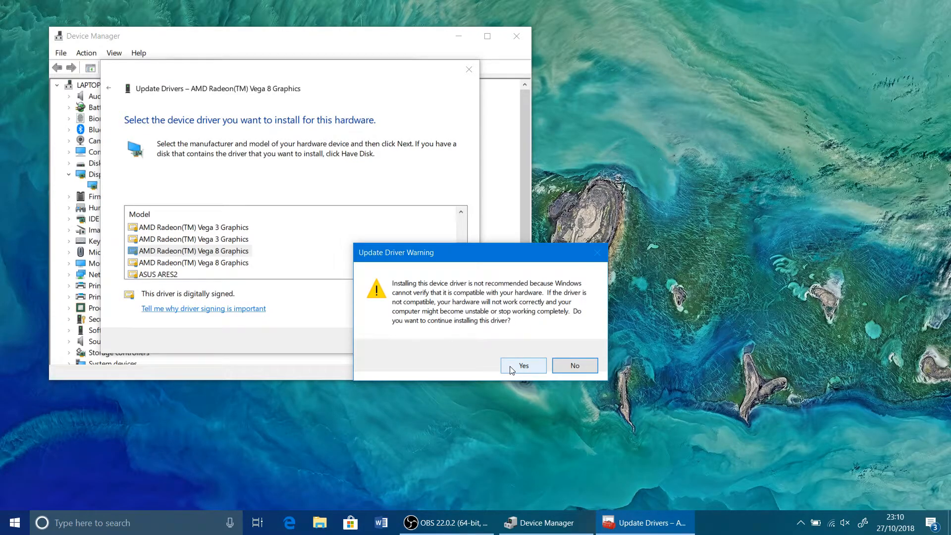
Step: Open AMD Radeon Settings from the desktop and examine the system's overview, software and hardware information
{"action": "right_click", "coordinate": [668, 195]}
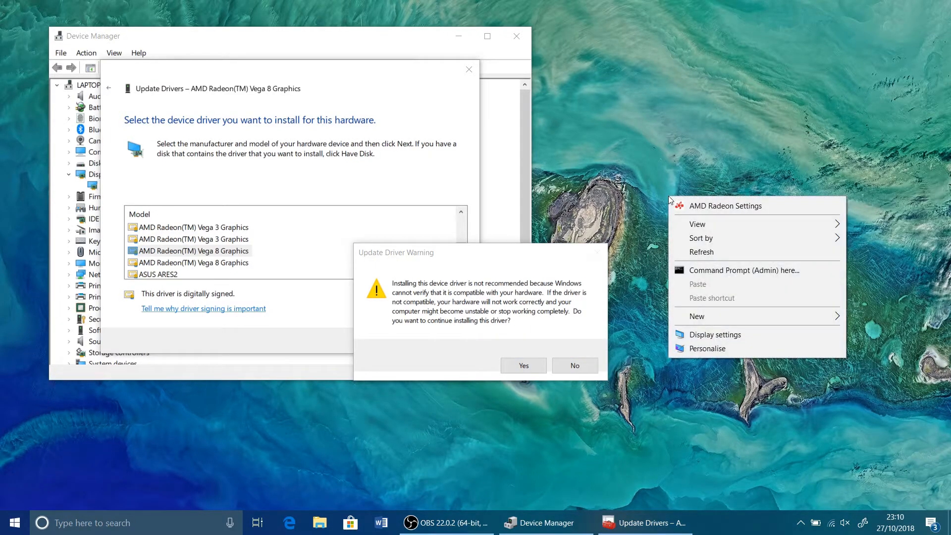
{"action": "left_click", "coordinate": [693, 205]}
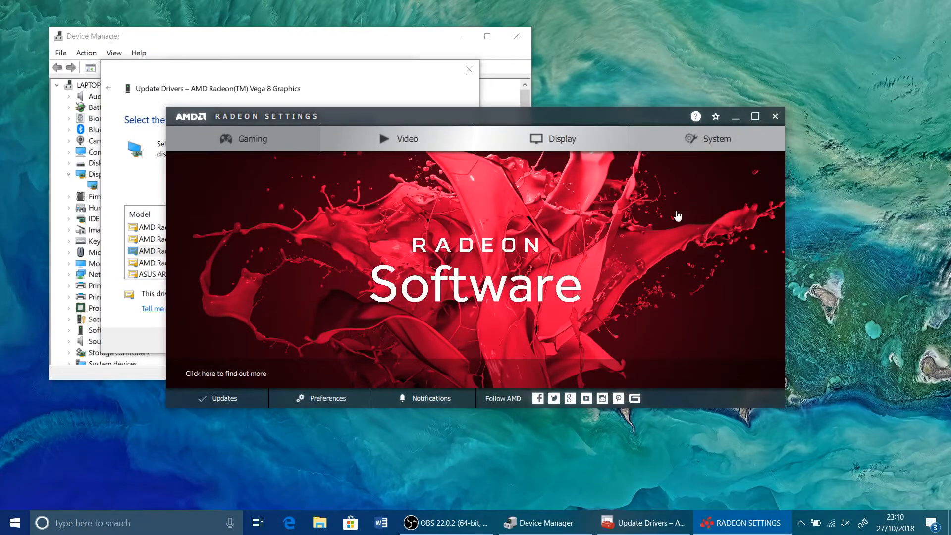
{"action": "left_click", "coordinate": [689, 144]}
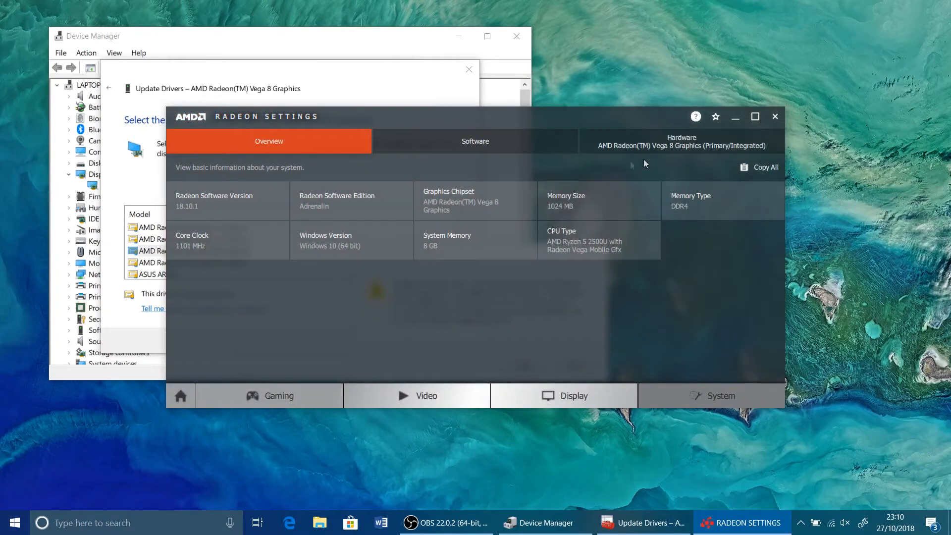
{"action": "left_click", "coordinate": [485, 142]}
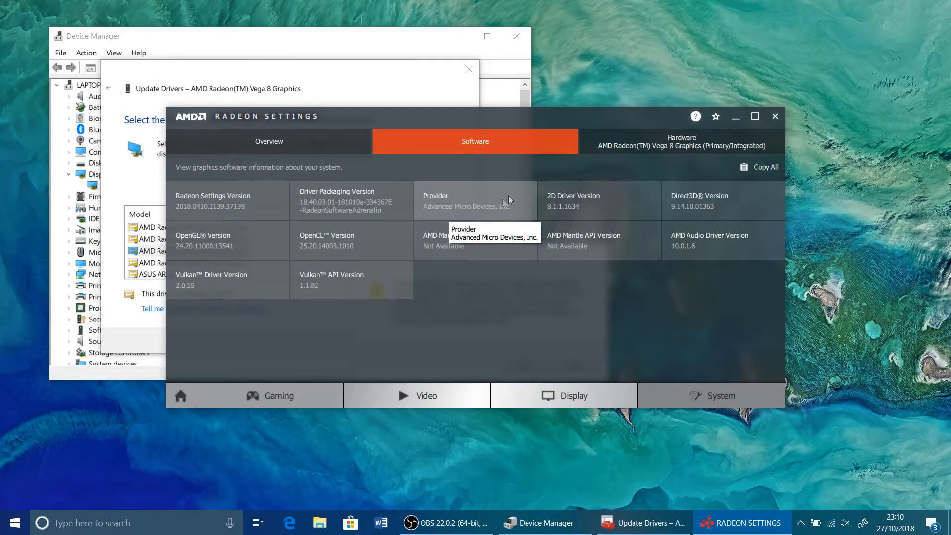
{"action": "left_click", "coordinate": [640, 151]}
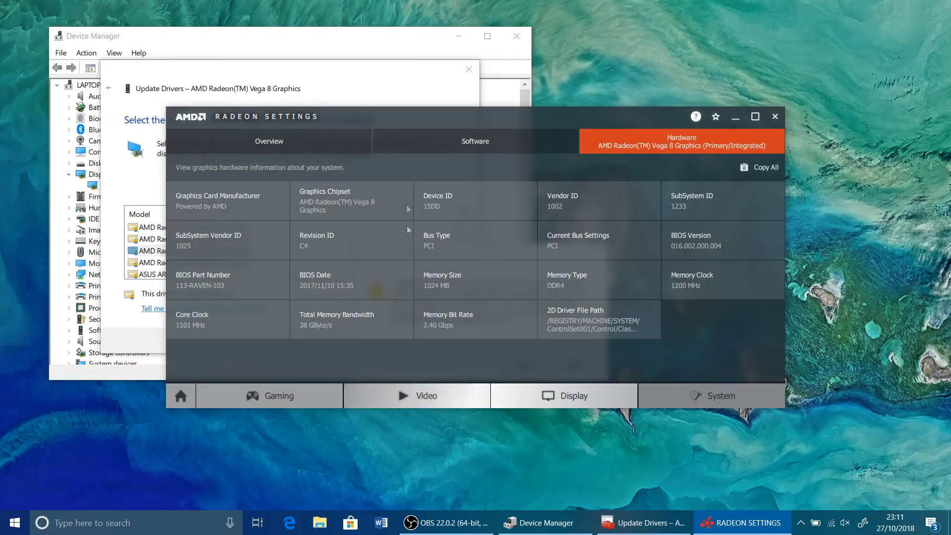
{"action": "left_click", "coordinate": [349, 141]}
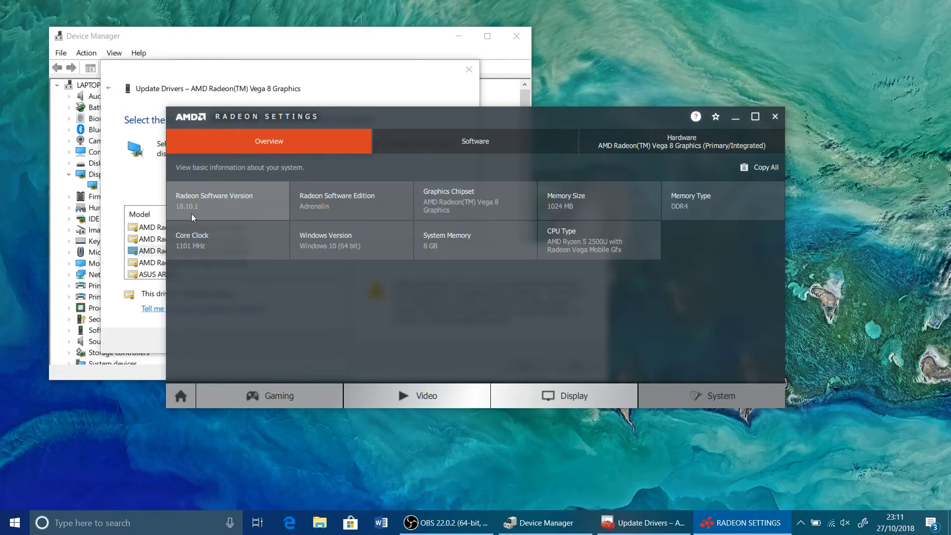
Step: View the update status in Radeon Settings and close the program
{"action": "left_click", "coordinate": [176, 398]}
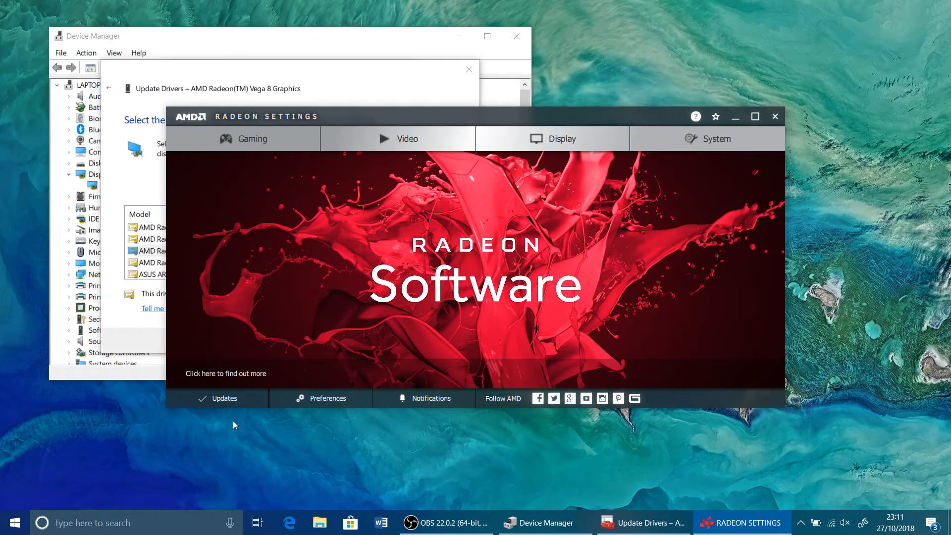
{"action": "left_click", "coordinate": [225, 399]}
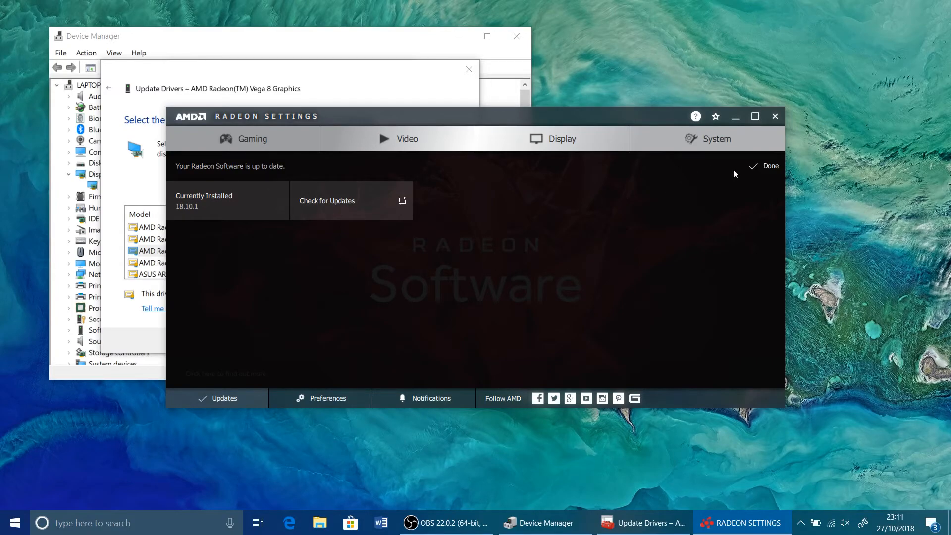
{"action": "left_click", "coordinate": [766, 167]}
{"action": "left_click", "coordinate": [775, 117]}
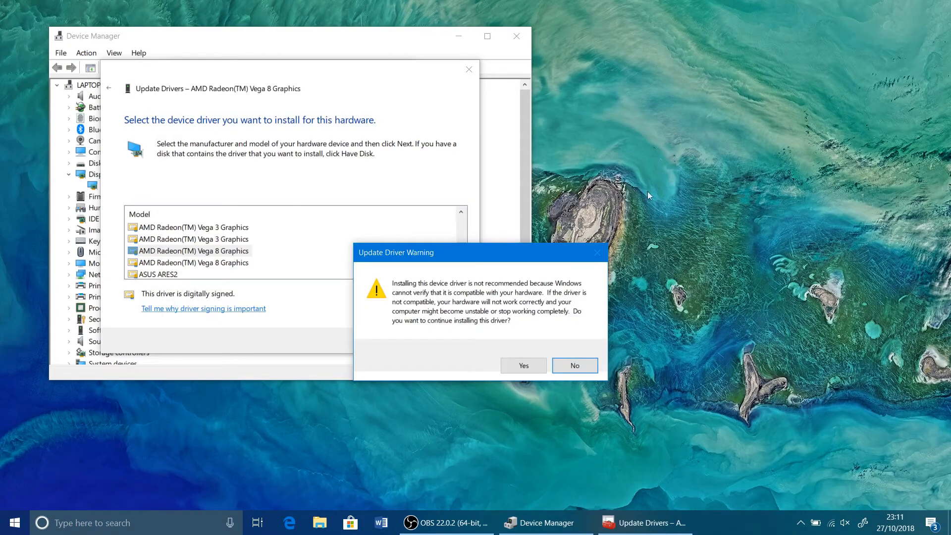